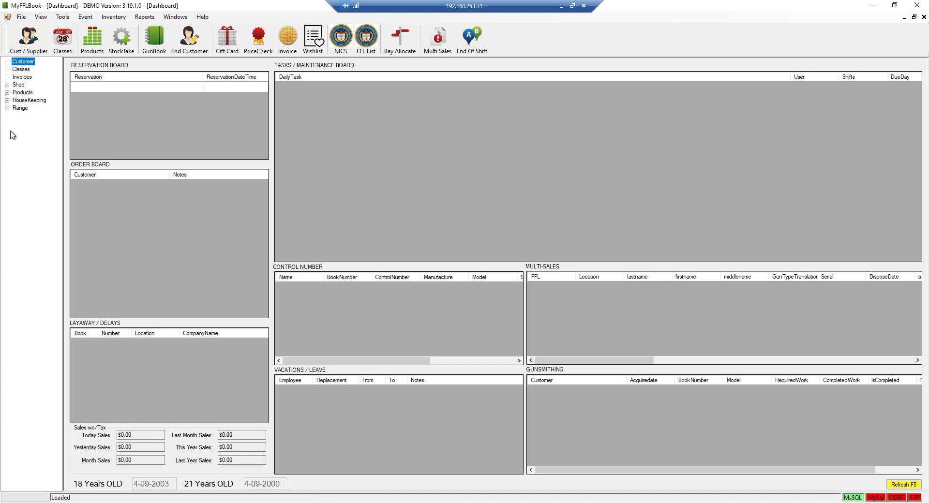
Open the Tax record from HouseKeeping > Organization in the navigation tree
click(7, 100)
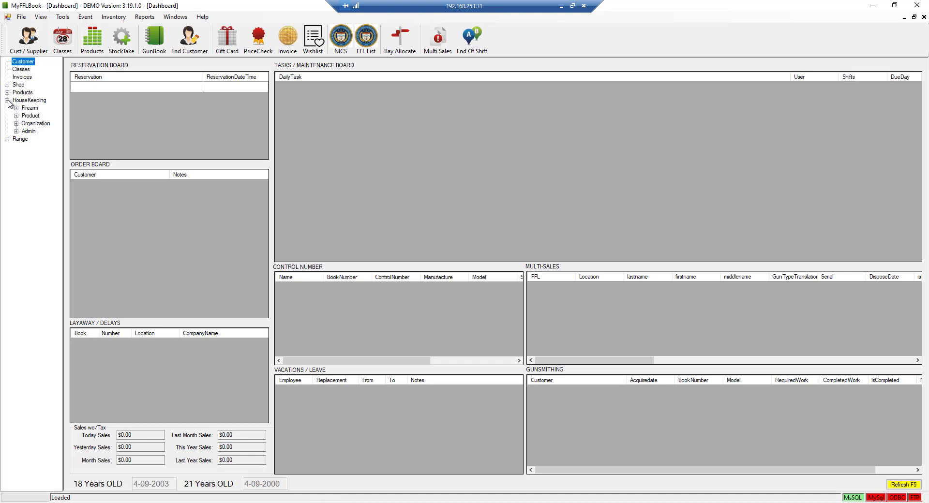
click(39, 124)
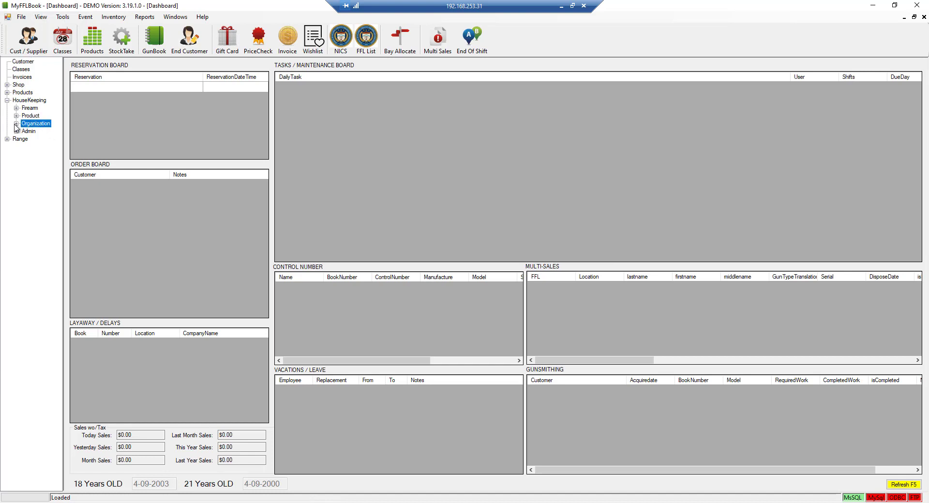
click(17, 124)
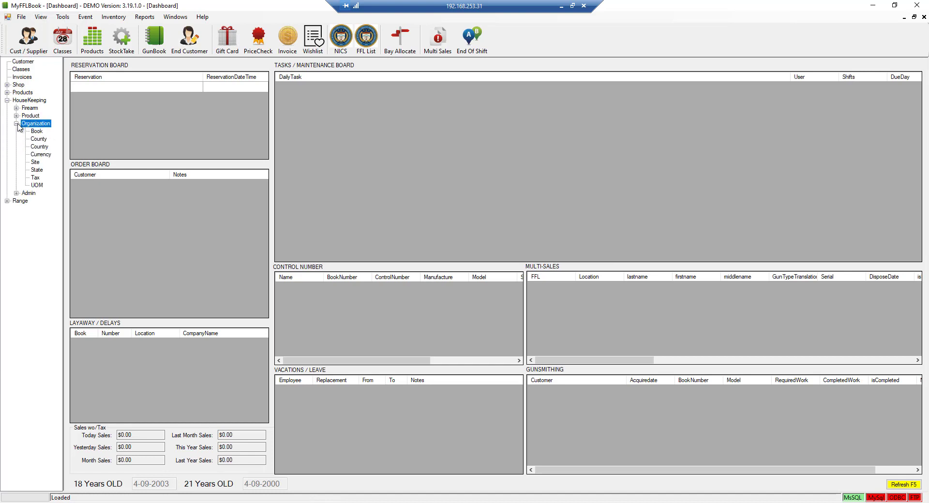
double_click(35, 178)
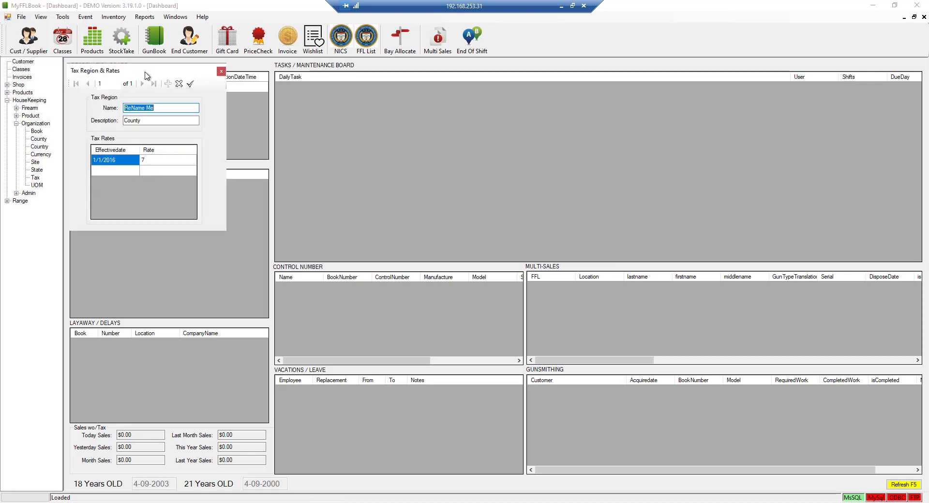
drag(144, 77, 228, 93)
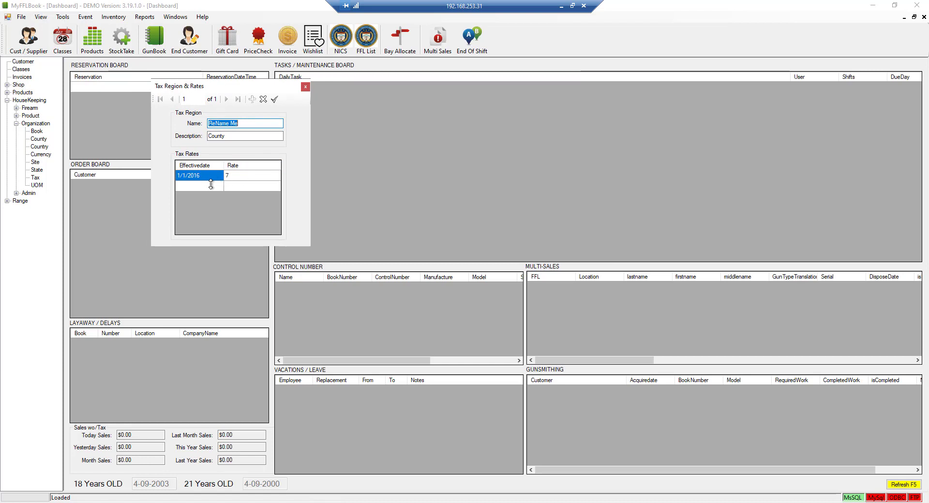
Rename the tax region 'ReName Me' to 'County Name', save it and close the form
click(253, 122)
key(shift+Home)
text(County)
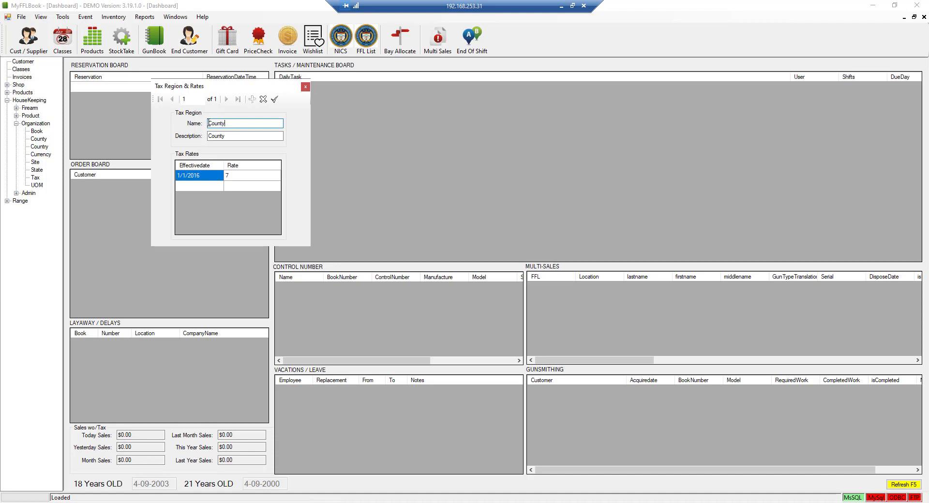
text( Name)
click(274, 100)
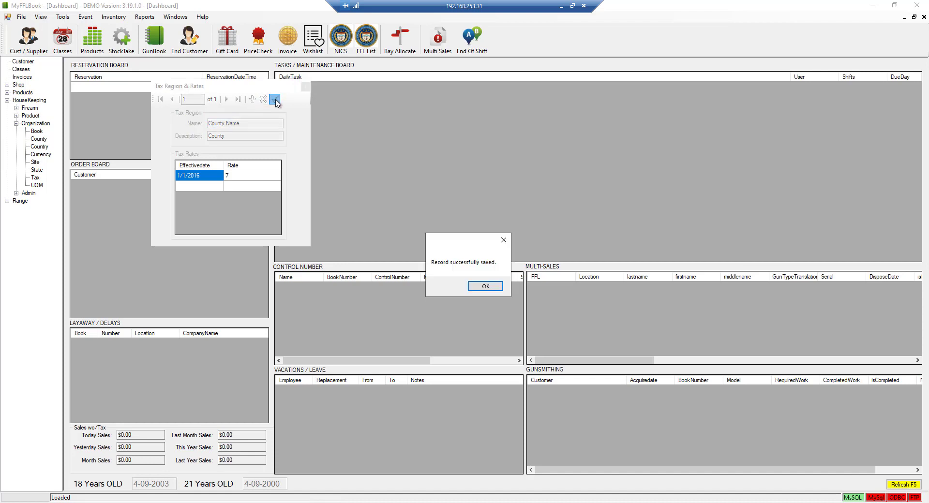
key(Return)
click(306, 87)
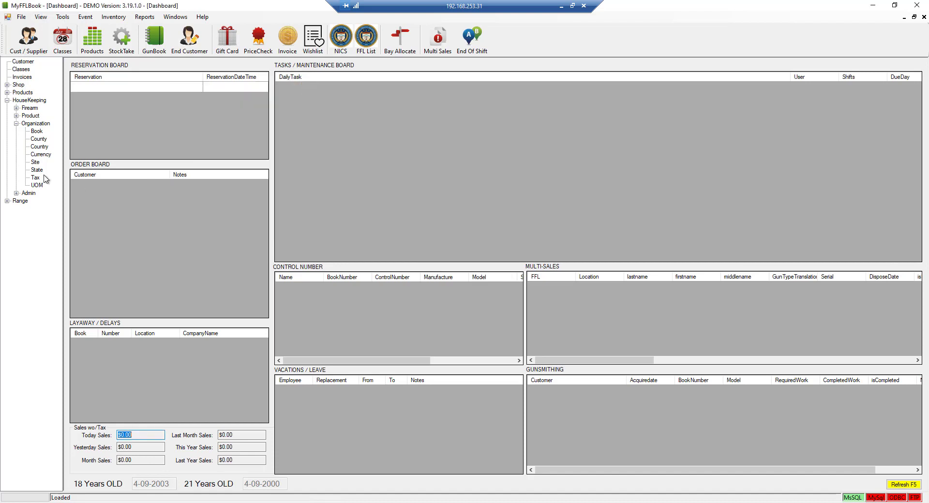
Open the Site record and set its name and first location line to 'The Gun Shop'
double_click(35, 162)
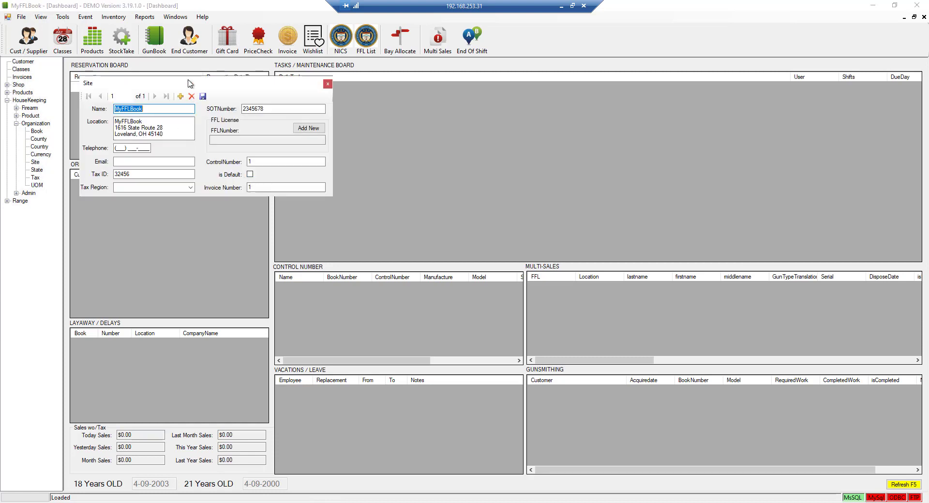
drag(188, 83, 262, 86)
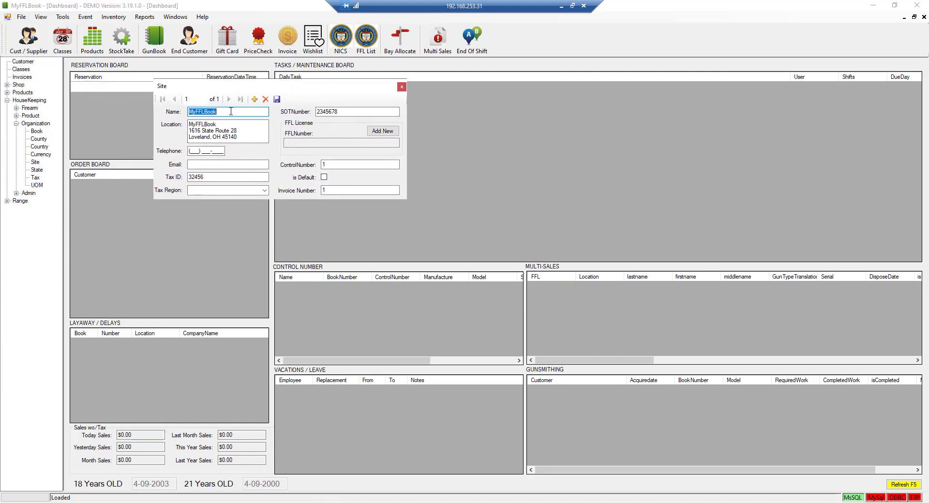
text(The Gun Shop)
key(Tab)
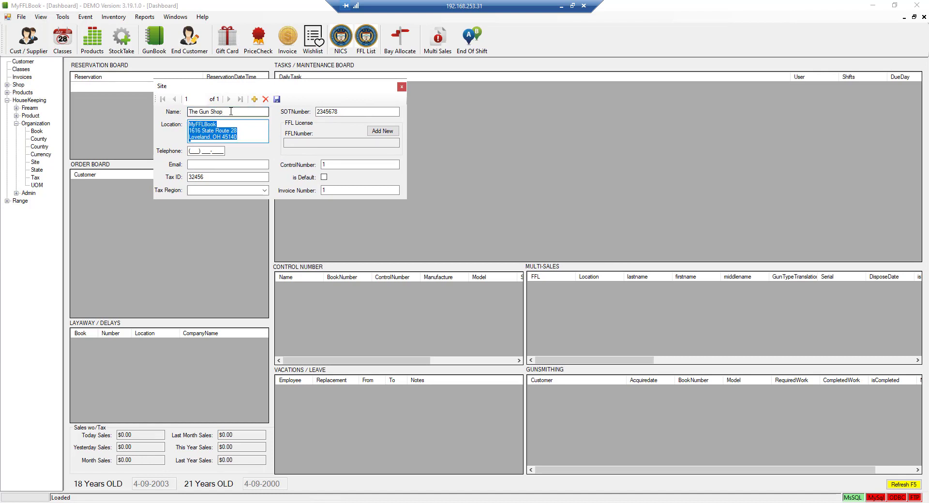
key(Home)
key(shift+End)
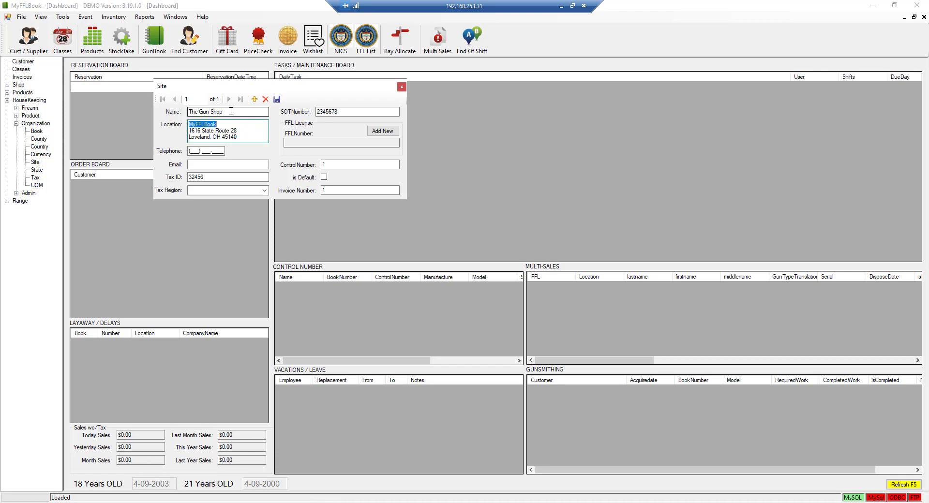
text(The Gun Shop)
key(Tab)
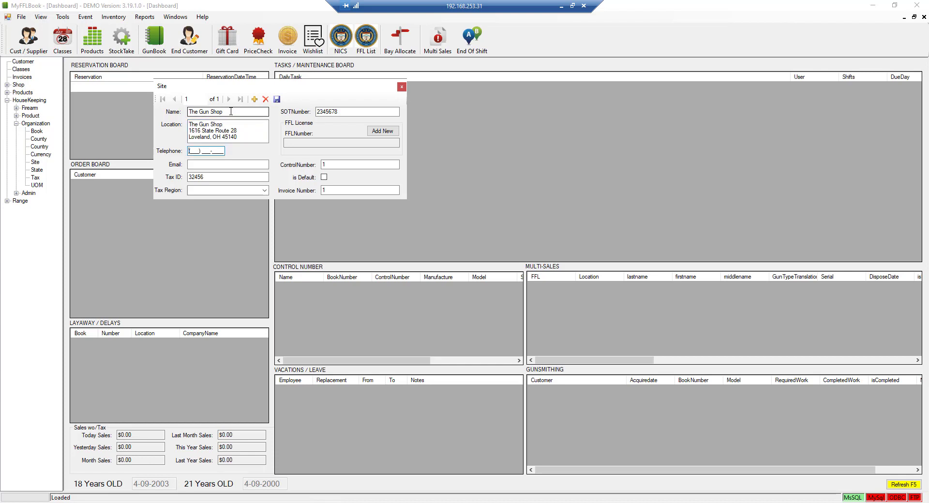
Enter the shop's telephone number and e-mail address
key(Tab)
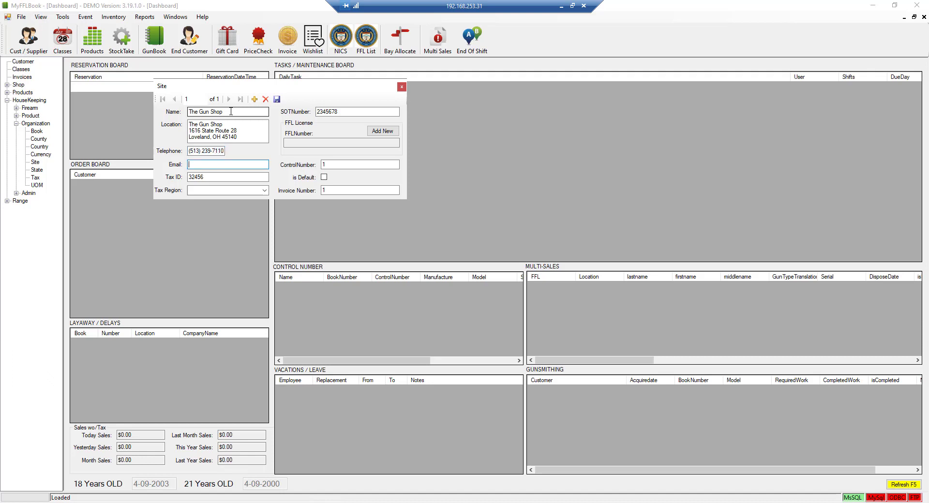
key(Tab)
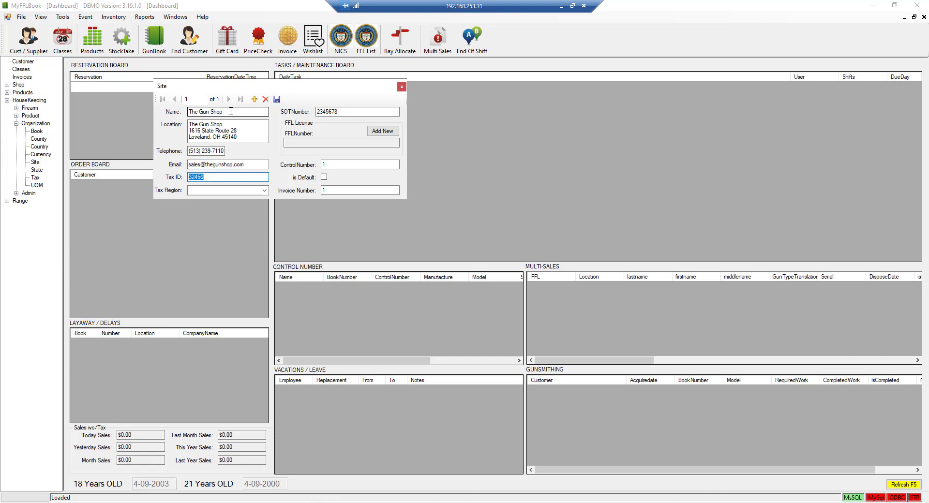
key(Tab)
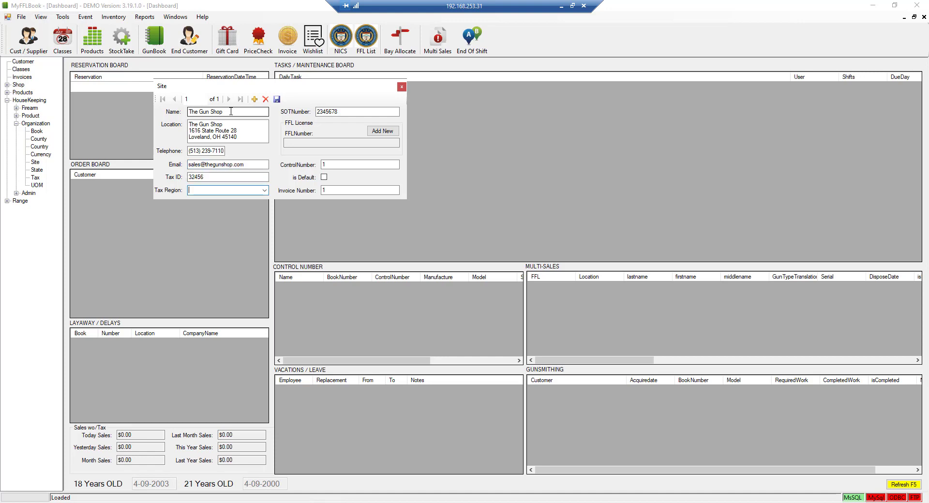
key(alt+Down)
key(Down)
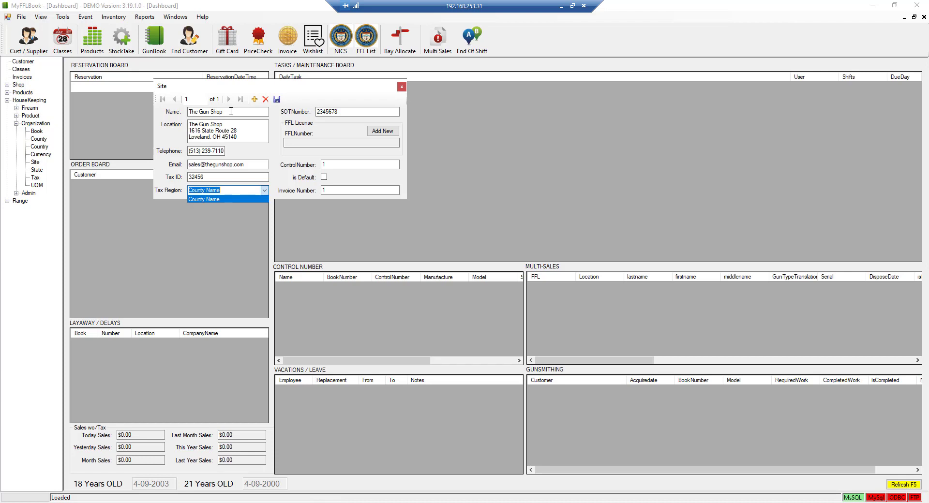
key(Tab)
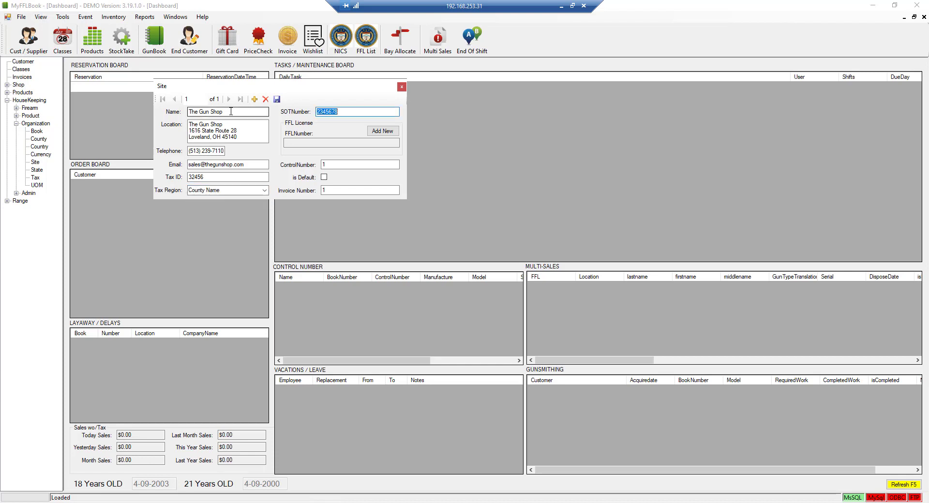
key(Tab)
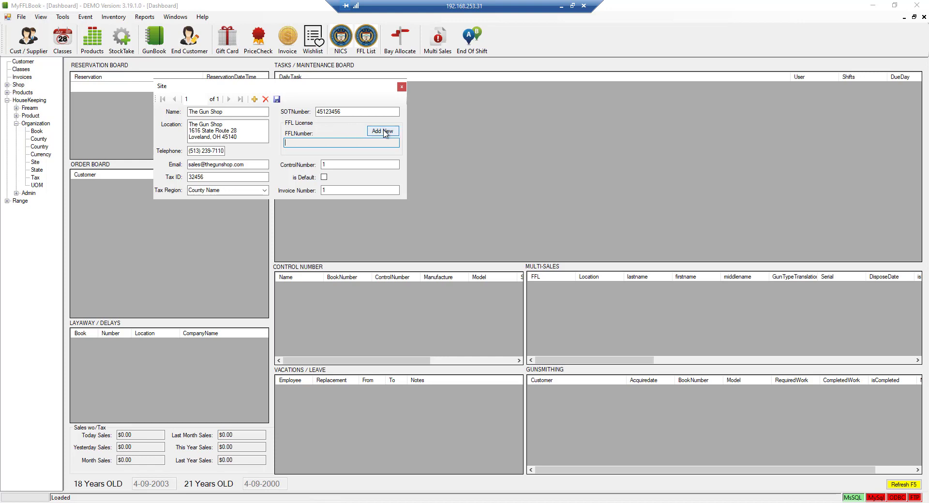
Create a new site licence record for the MyFFLBook site
click(388, 132)
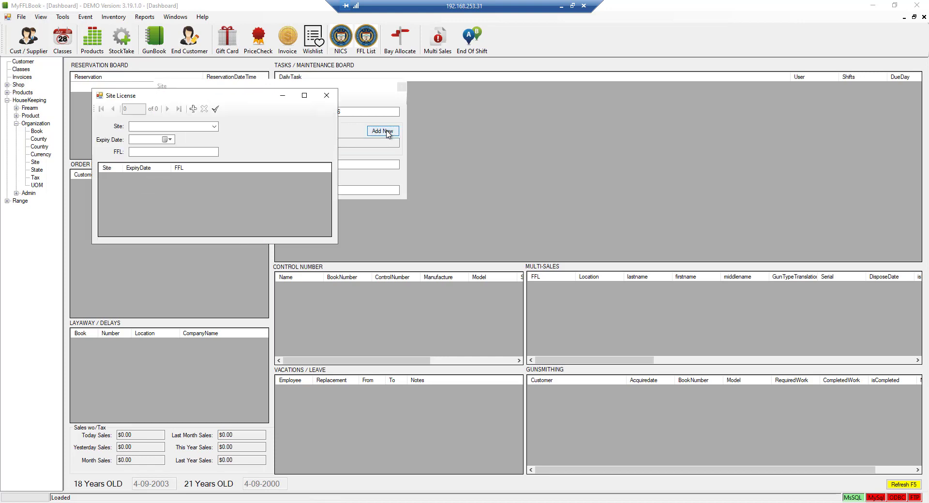
click(193, 108)
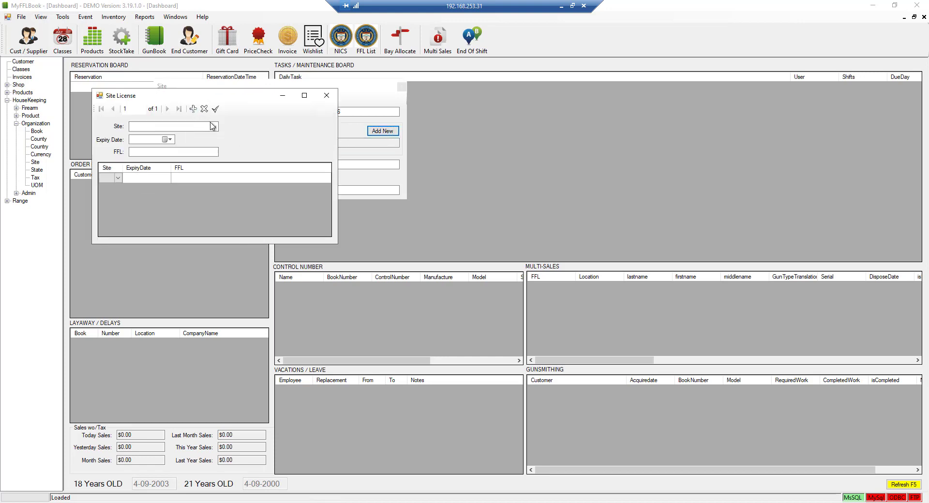
click(213, 126)
click(188, 135)
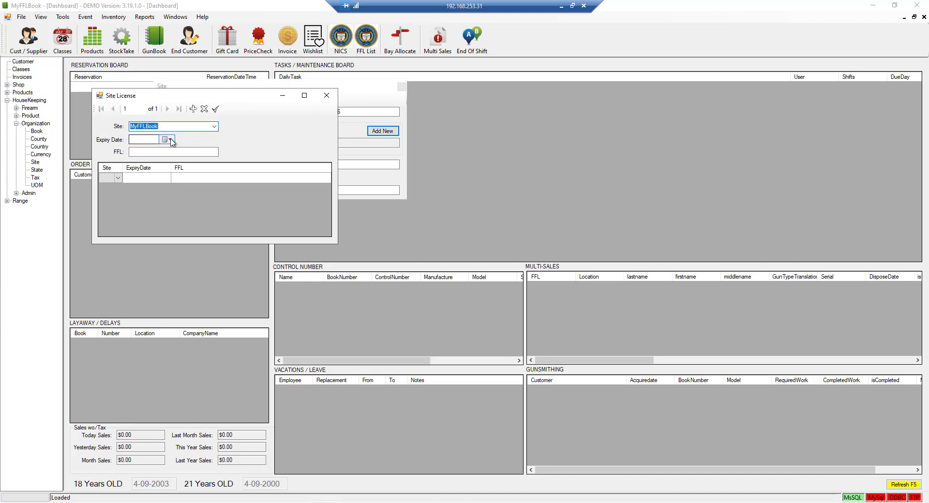
Set the licence expiry to 4/1/2024, enter the FFL number, save and close
click(170, 139)
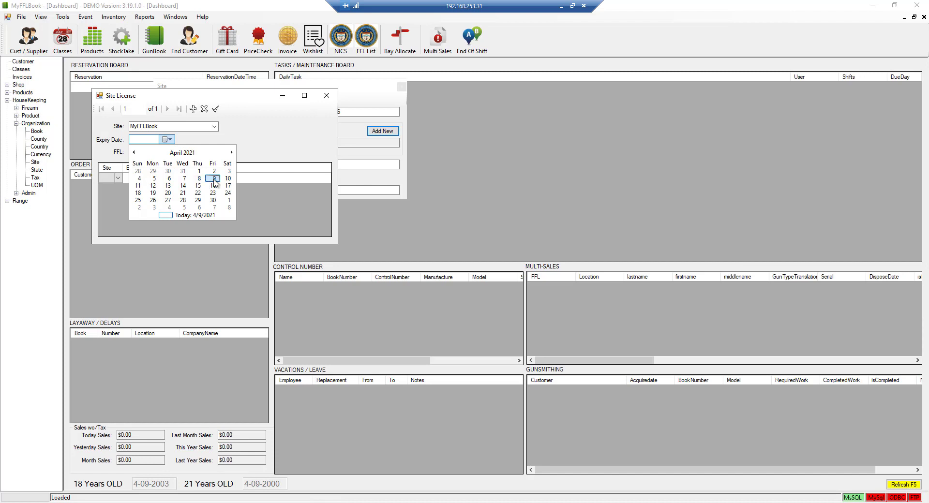
click(214, 179)
text(4/1/202)
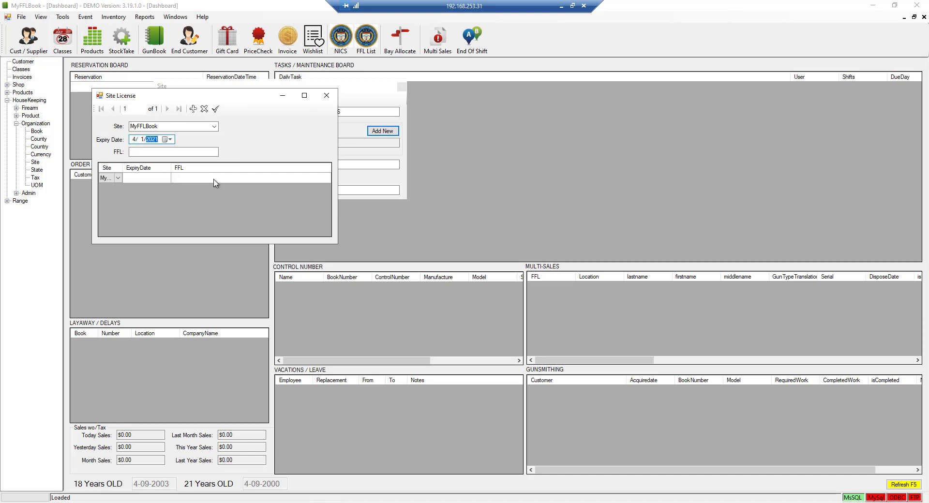
text(4)
key(Tab)
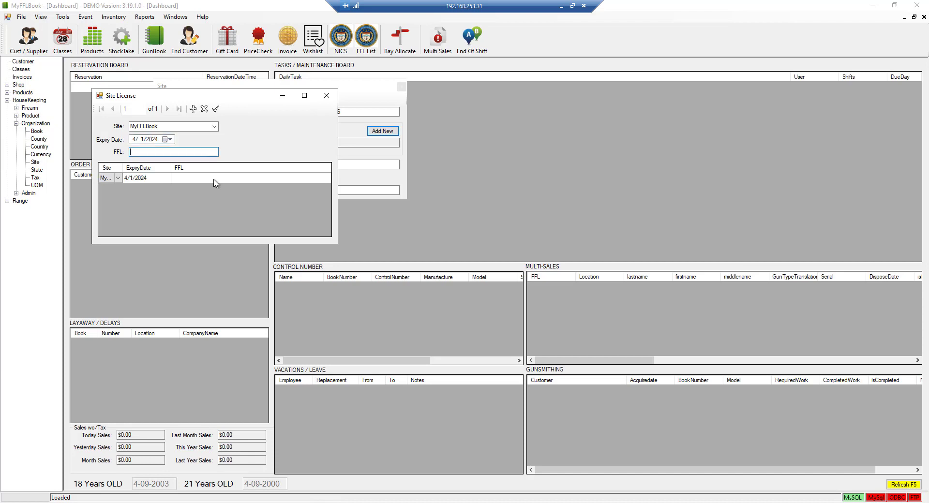
text(1-2-3-4-5-6)
click(215, 109)
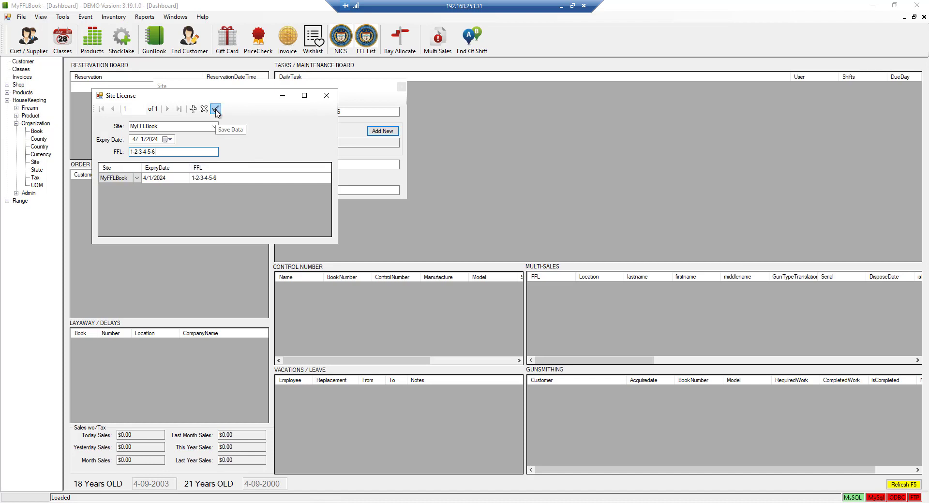
click(327, 95)
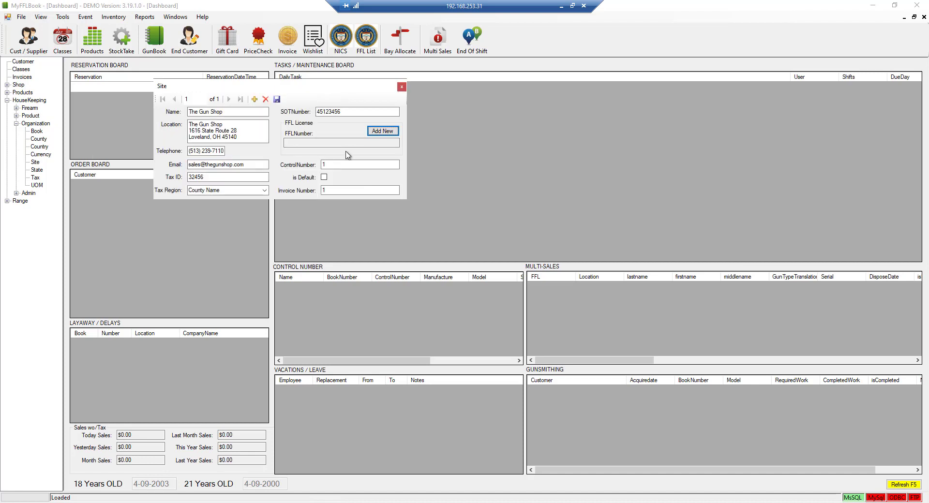
Save The Gun Shop's Site record, check the starting invoice number, and close the form
click(277, 100)
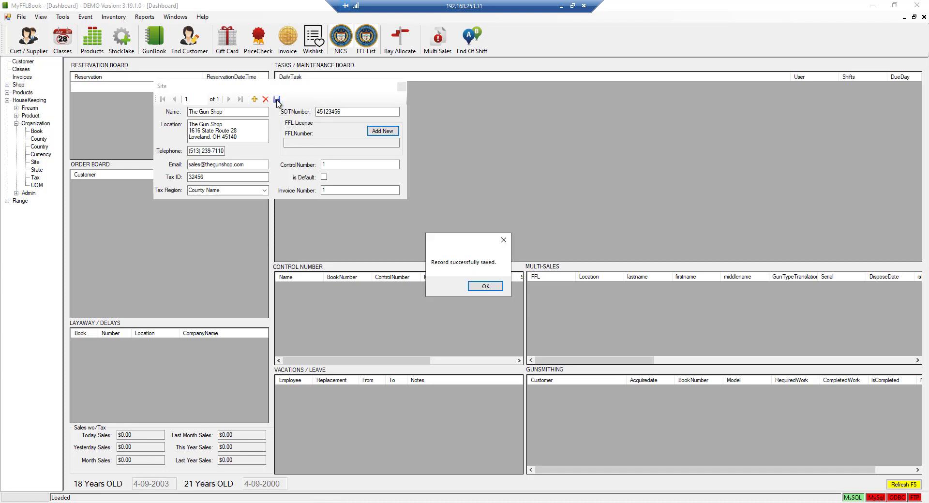
key(Return)
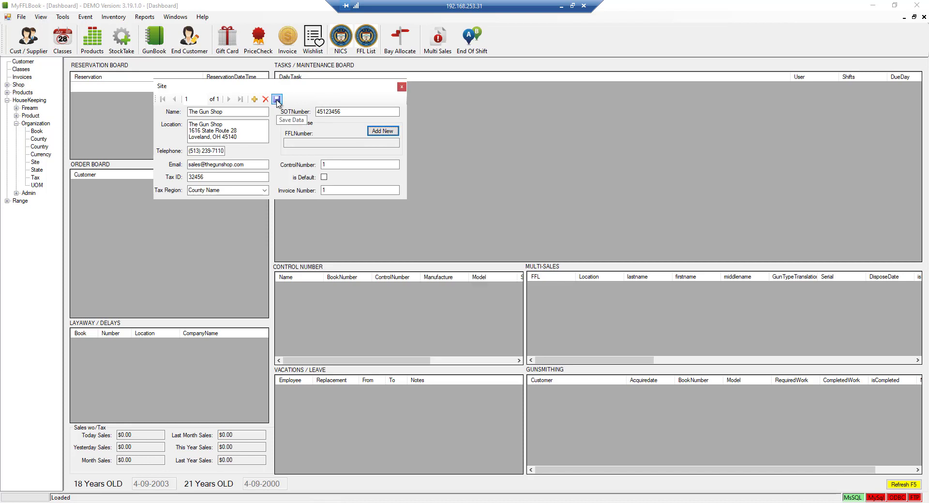
double_click(329, 188)
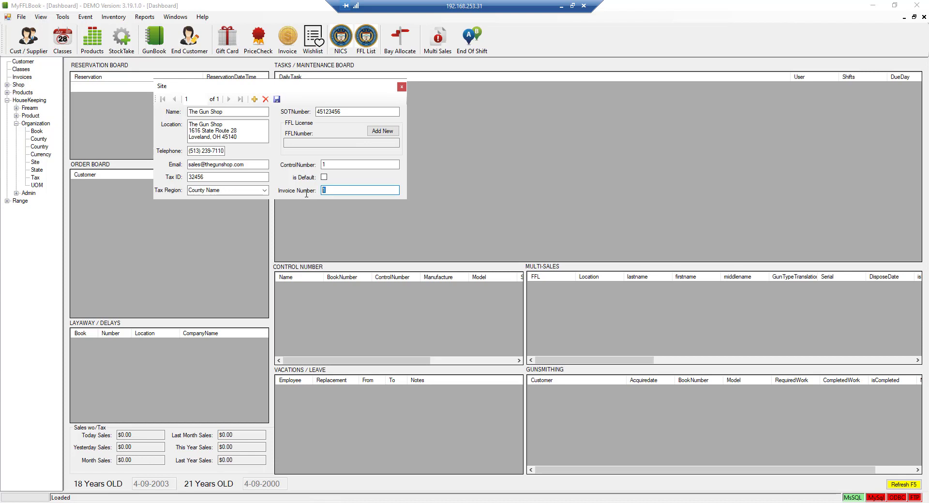
click(325, 190)
click(401, 87)
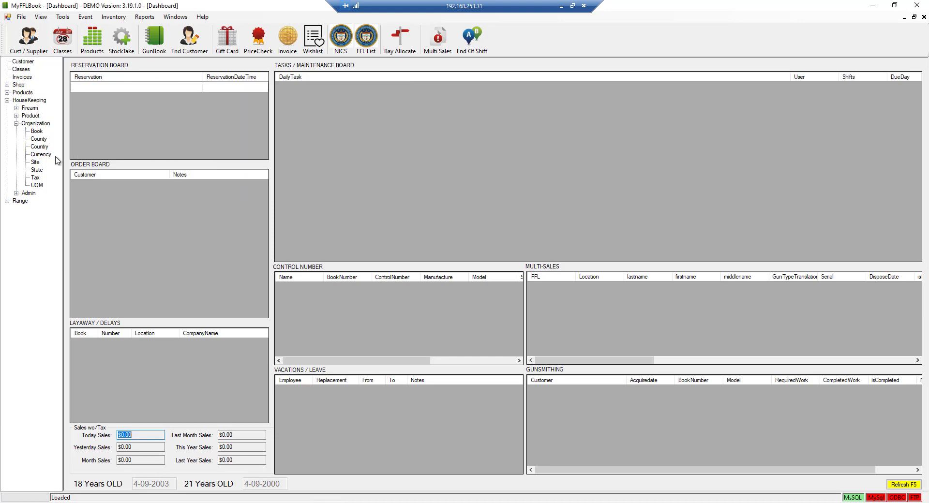
Open the Books list and add a default book named 2021, not gunsmithing
double_click(37, 132)
drag(144, 108, 231, 109)
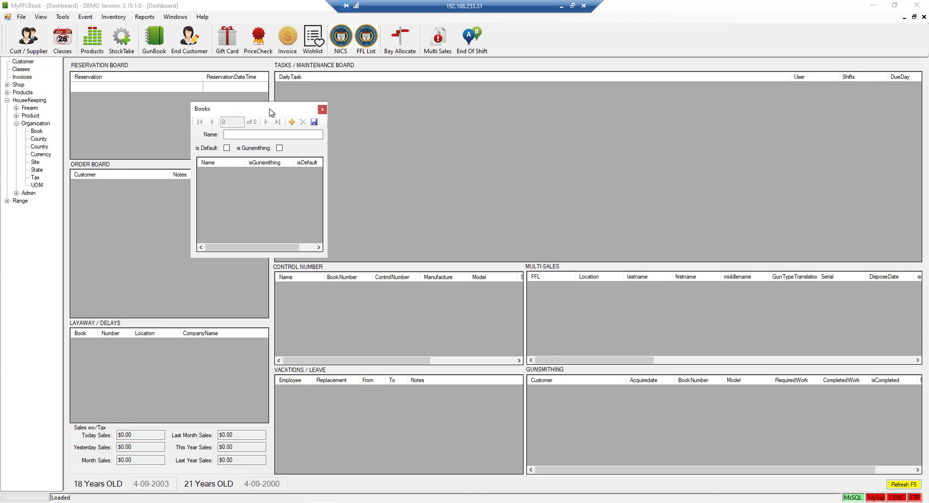
click(291, 122)
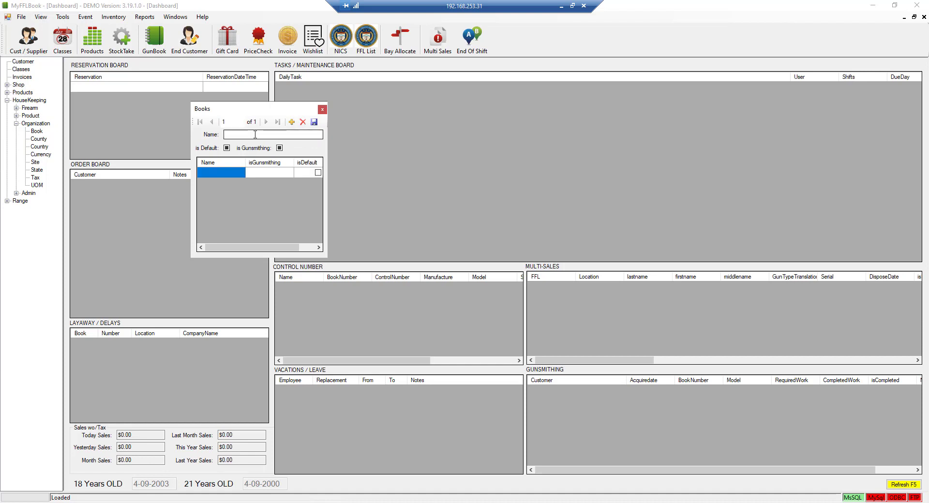
text(2021)
click(226, 147)
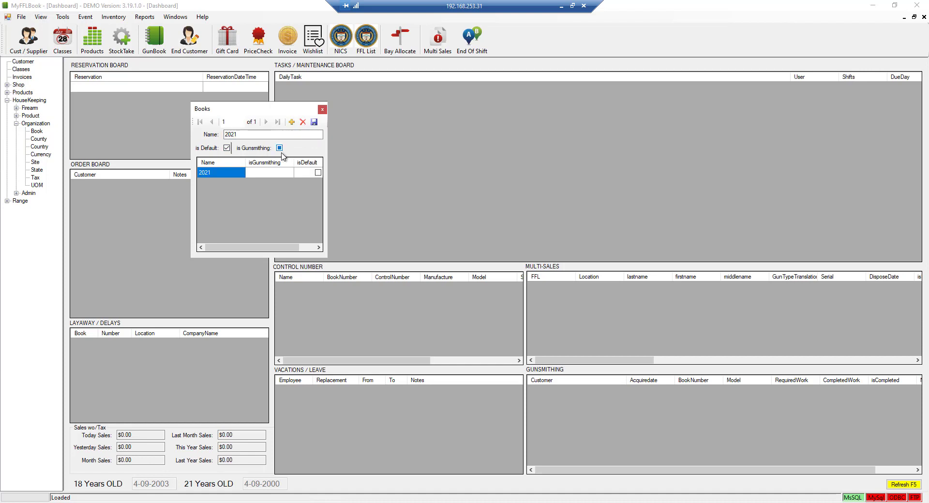
click(279, 148)
click(310, 124)
Add a Gunsmith book flagged for gunsmithing, save it, and start a third record
click(292, 122)
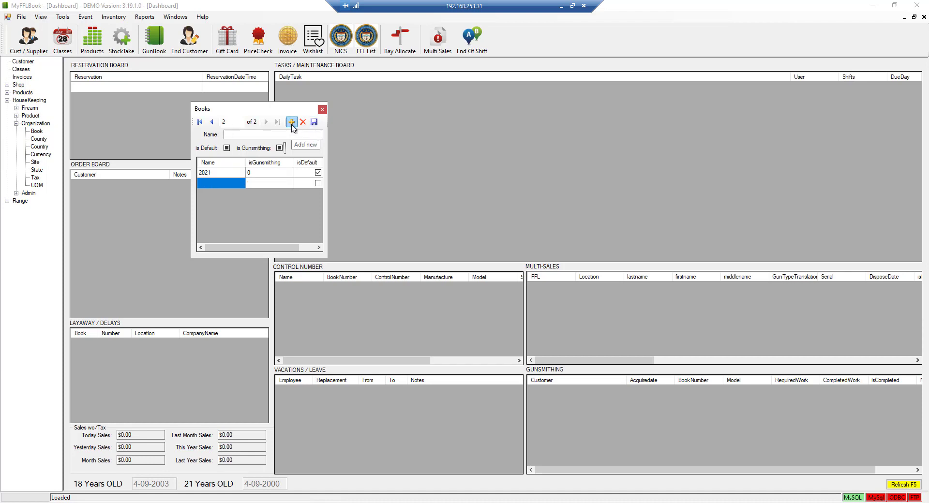
text(Guns)
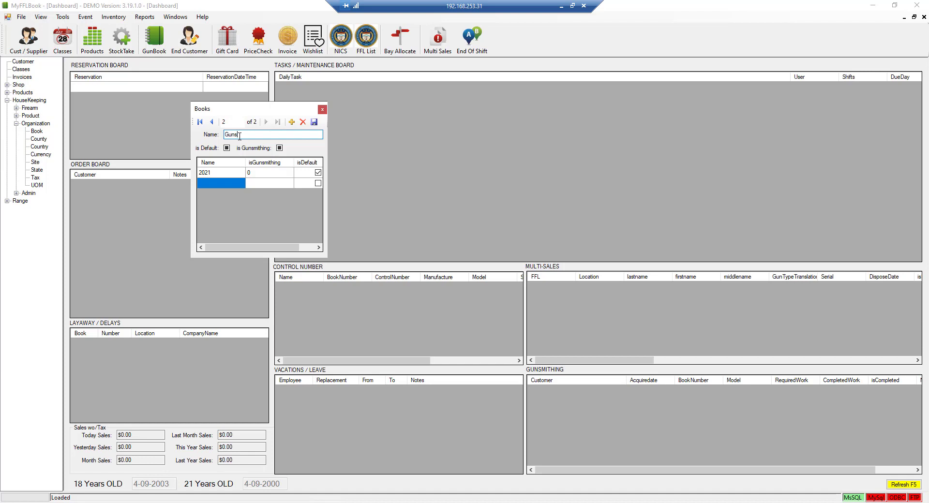
text(m)
text(mith)
key(Tab)
click(279, 148)
click(314, 122)
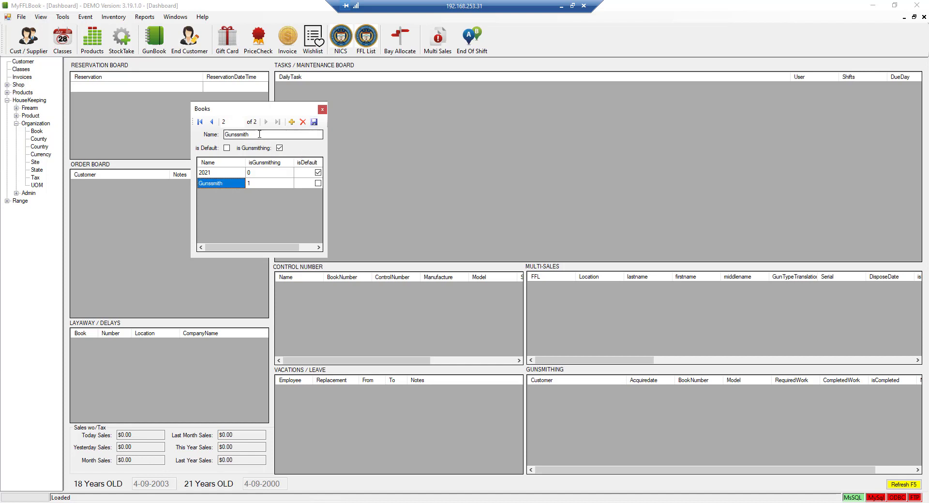
double_click(259, 135)
click(292, 124)
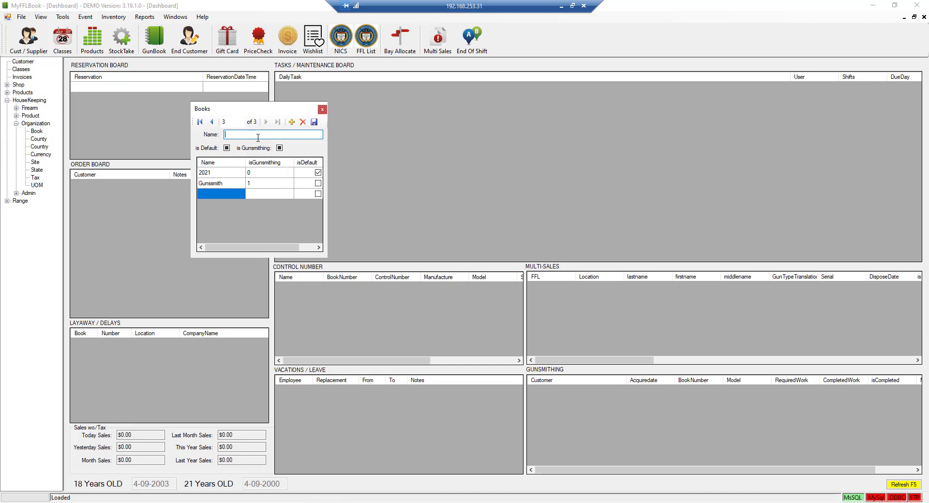
Save an 'NFA Items' book with default and gunsmithing unchecked, then close Books
text(NFA Items)
key(Tab)
key(space)
key(Tab)
key(space)
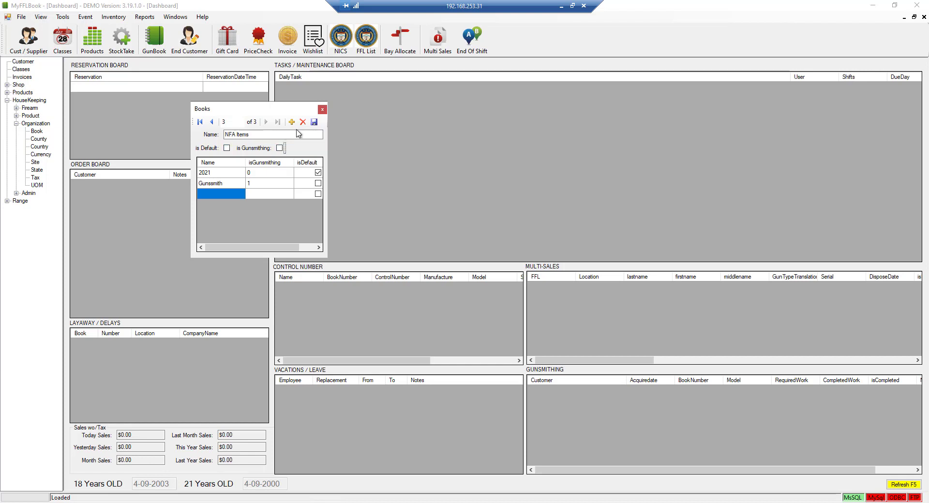
click(314, 122)
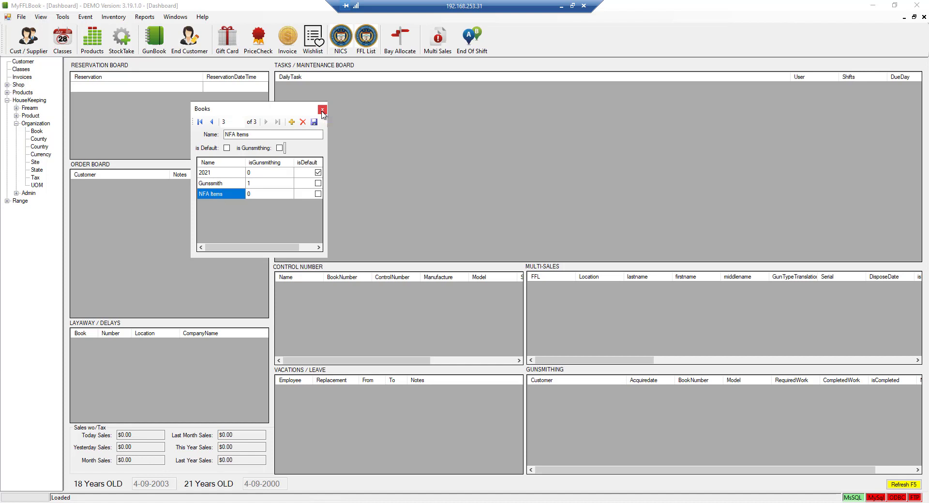
click(322, 111)
click(43, 139)
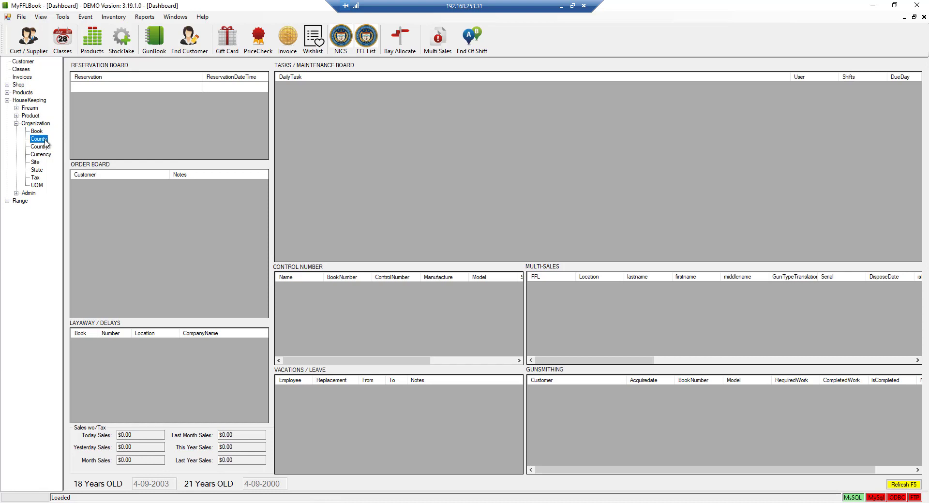
drag(168, 122, 242, 120)
mouse_move(320, 182)
mouse_down()
mouse_move(317, 246)
mouse_move(317, 172)
mouse_up()
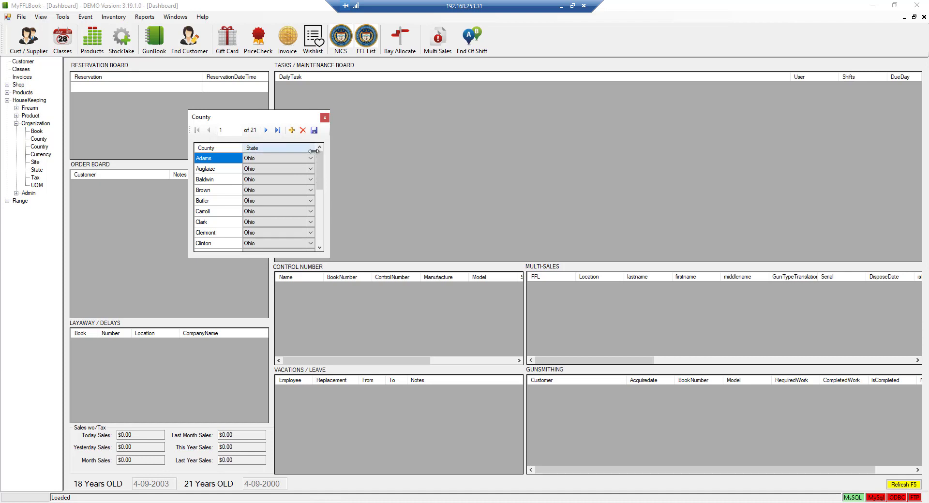
click(324, 119)
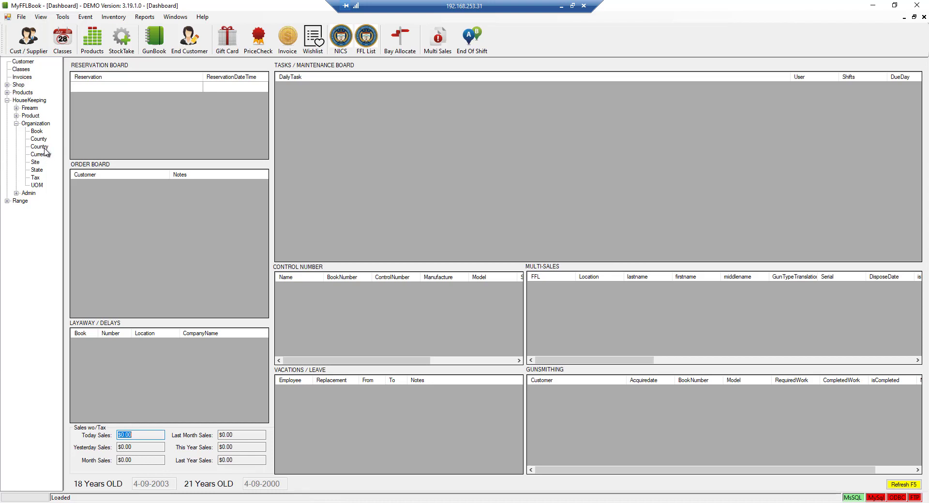
Review the Countries, Currency and UOM lists, then collapse Organization and reset HouseKeeping
click(44, 147)
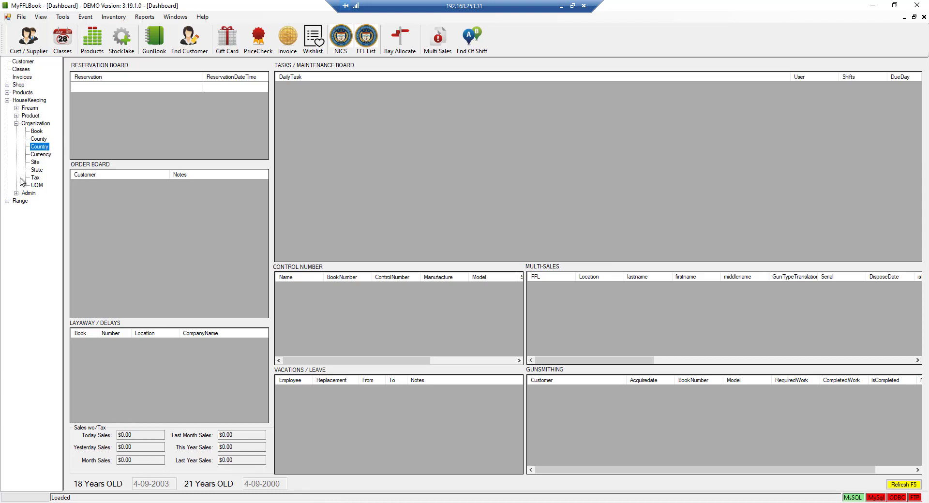
click(45, 156)
click(42, 186)
click(17, 124)
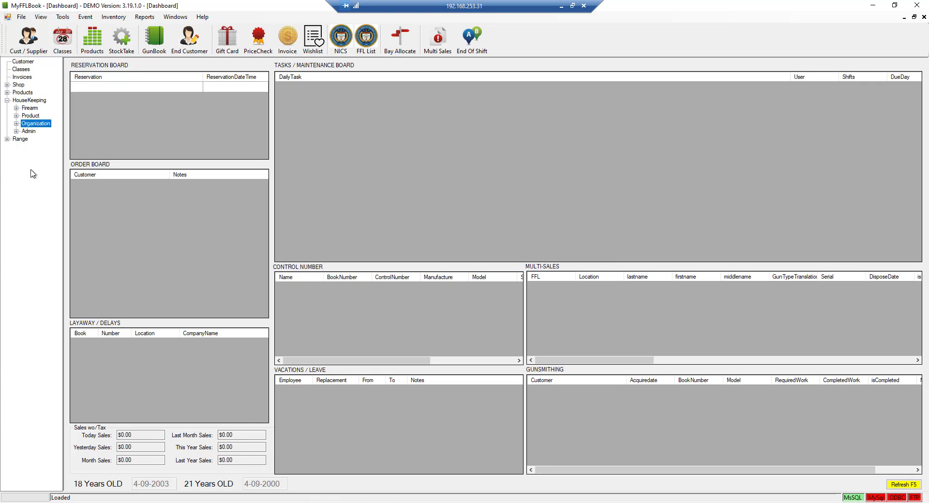
click(7, 100)
click(7, 100)
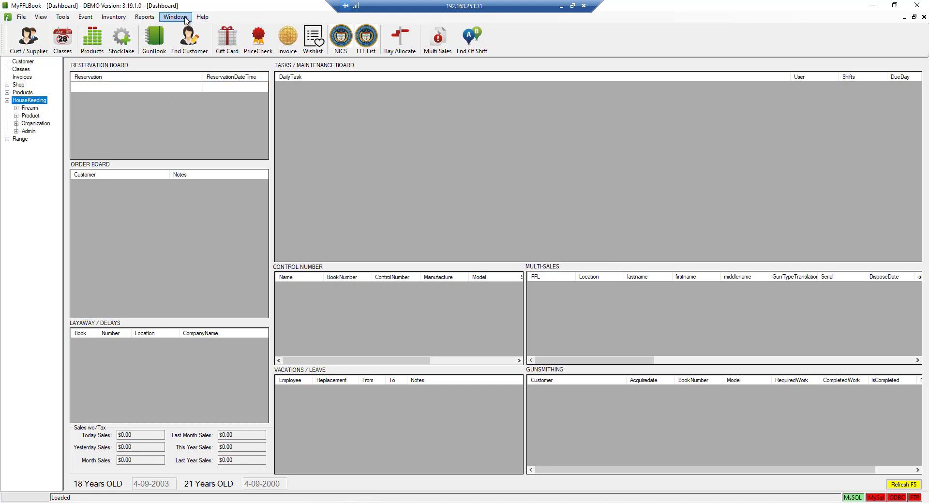
Open Help > Parameters and drag the Parameters window to the screen centre
click(202, 17)
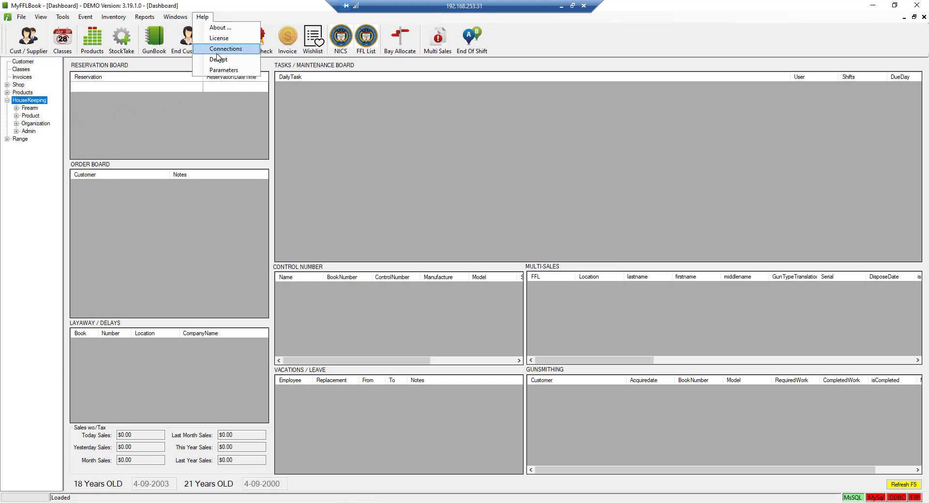
click(225, 70)
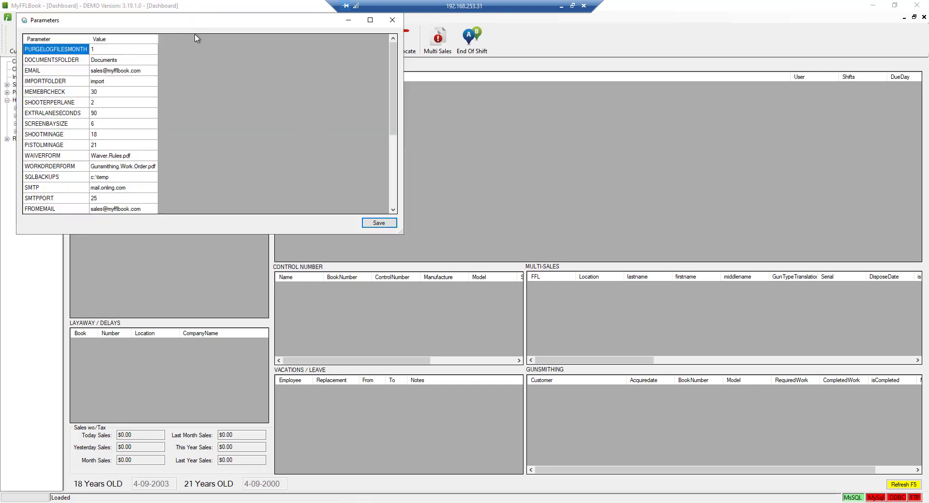
drag(186, 24, 328, 72)
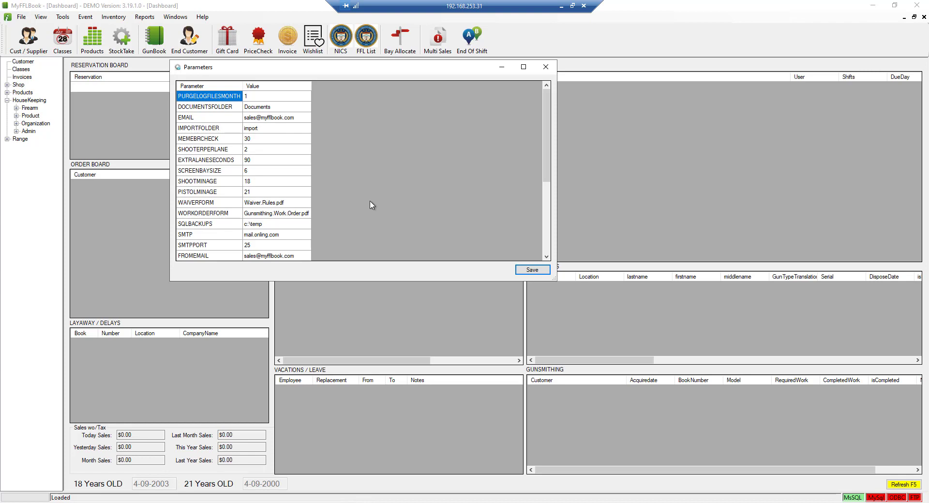
scroll(370, 205, down, 2)
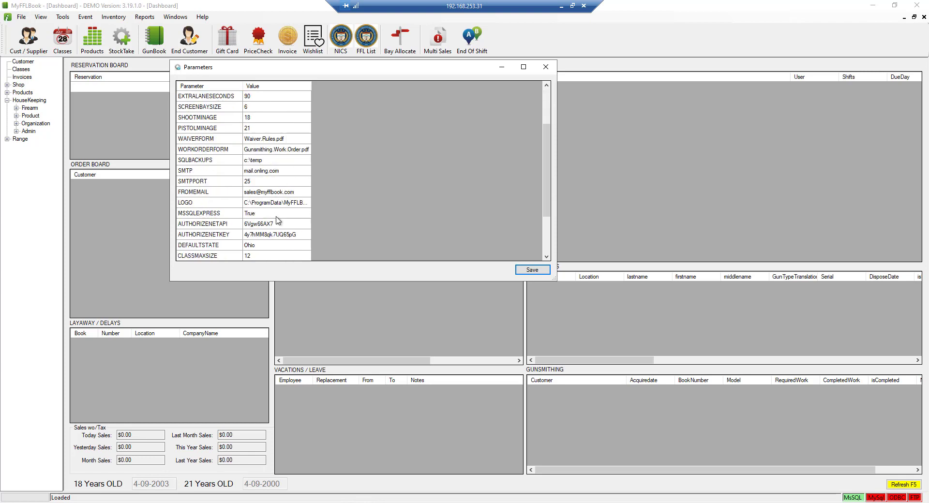
scroll(270, 227, down, 2)
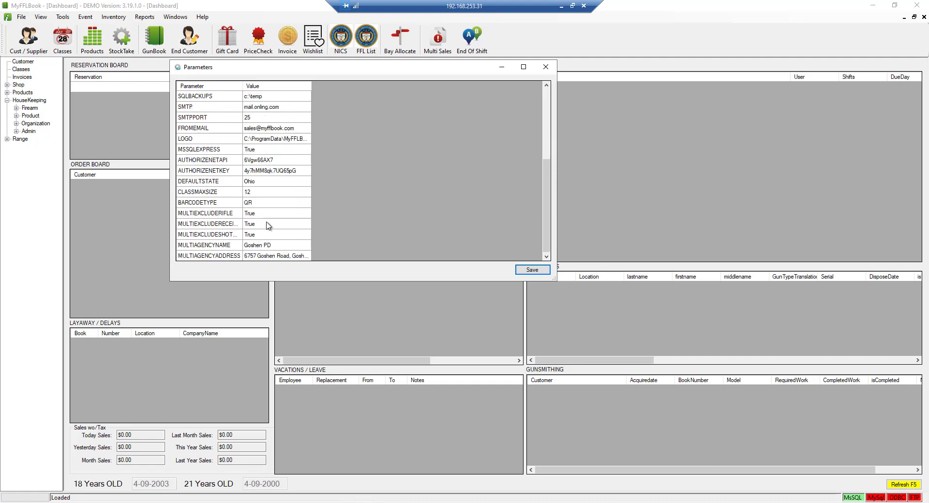
click(260, 183)
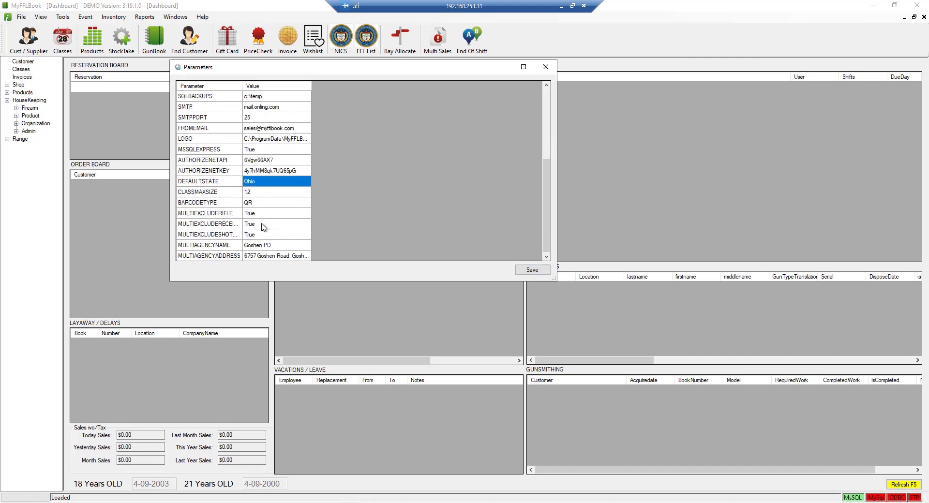
scroll(265, 228, down, 1)
click(251, 183)
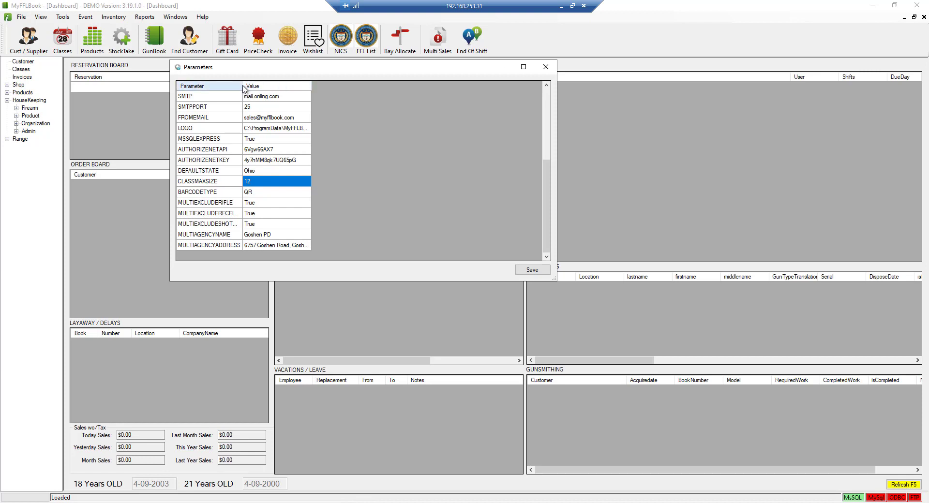
click(222, 205)
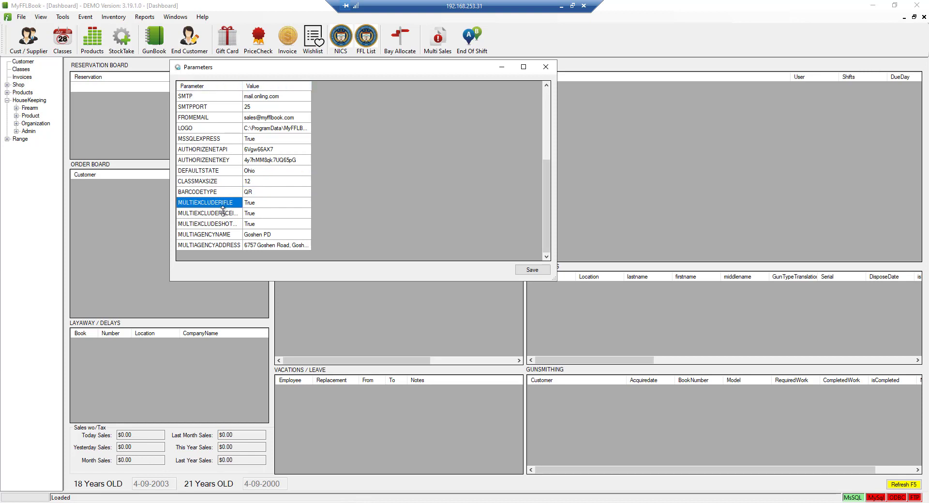
click(252, 204)
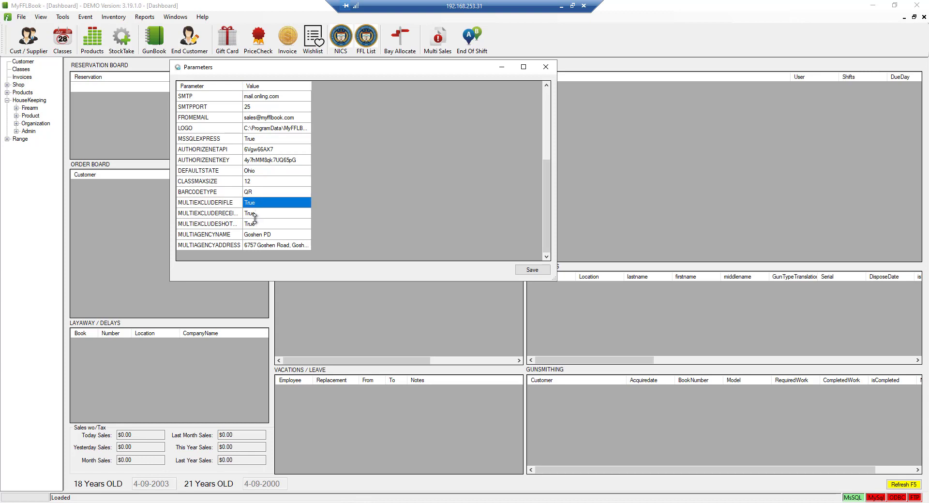
click(257, 227)
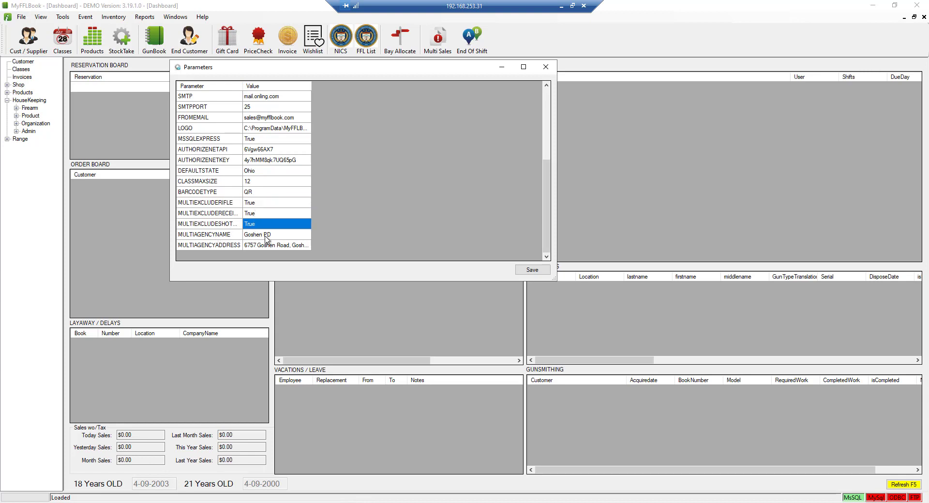
click(265, 237)
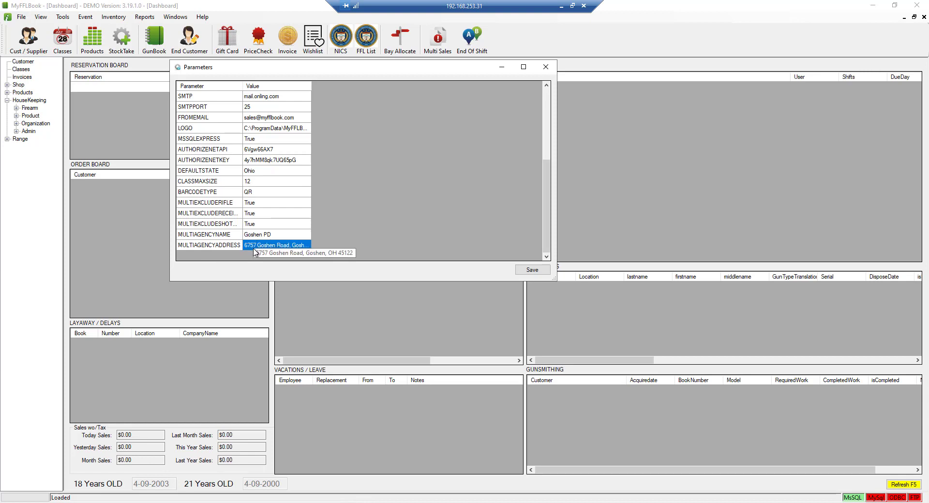
scroll(265, 227, up, 1)
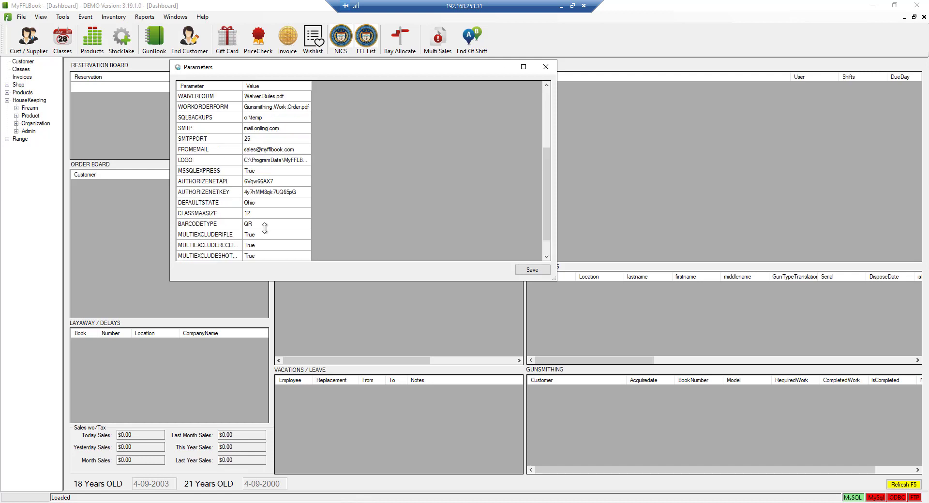
click(280, 151)
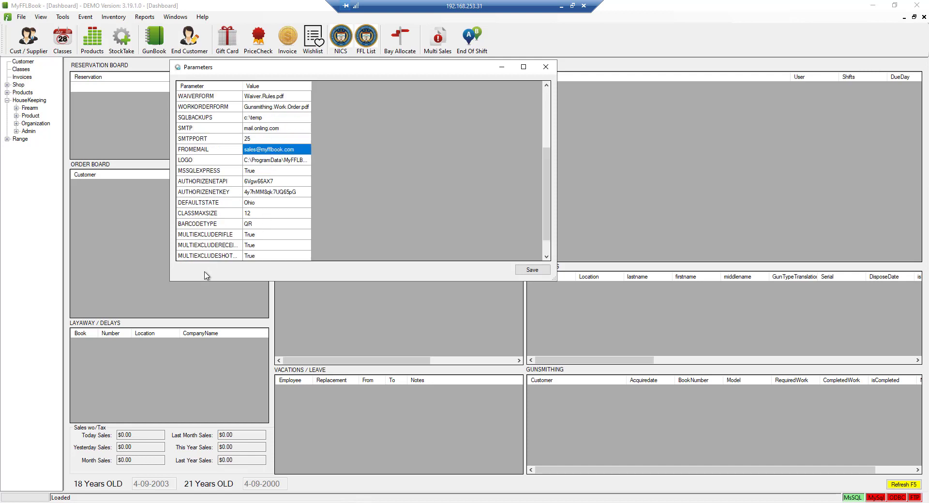
click(271, 129)
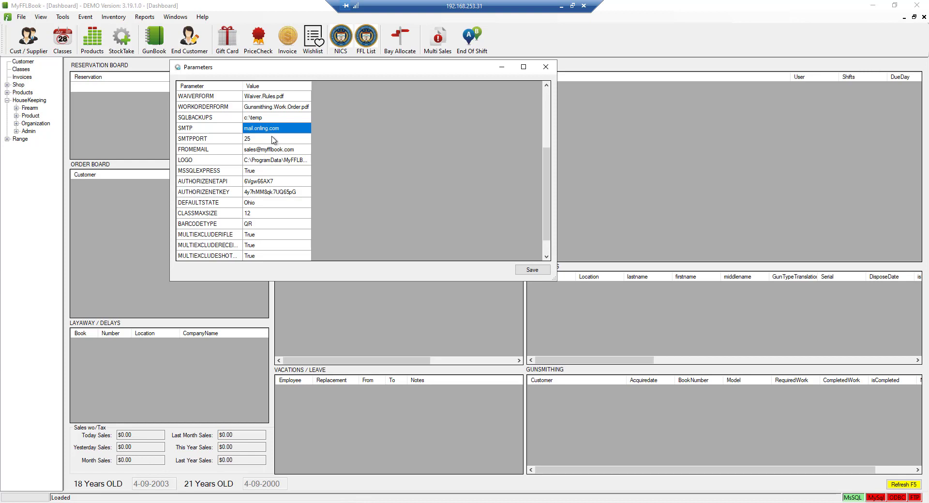
click(274, 139)
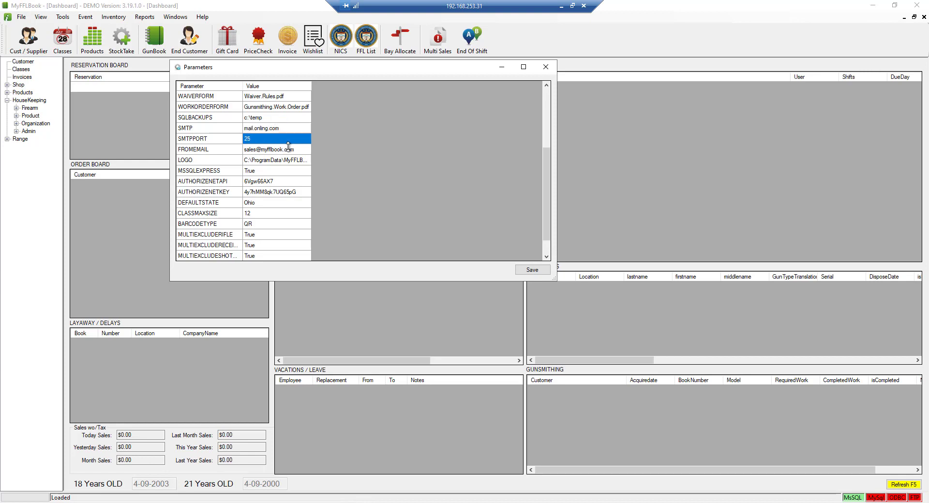
click(289, 150)
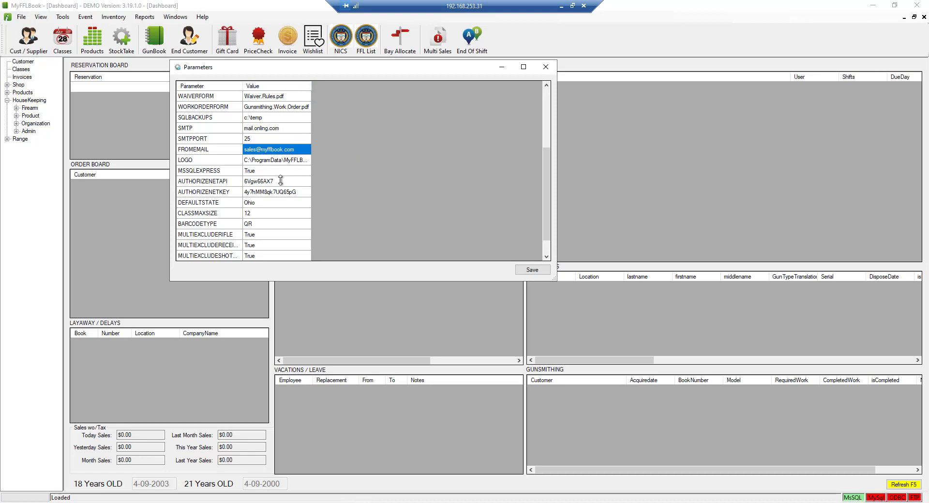
click(292, 162)
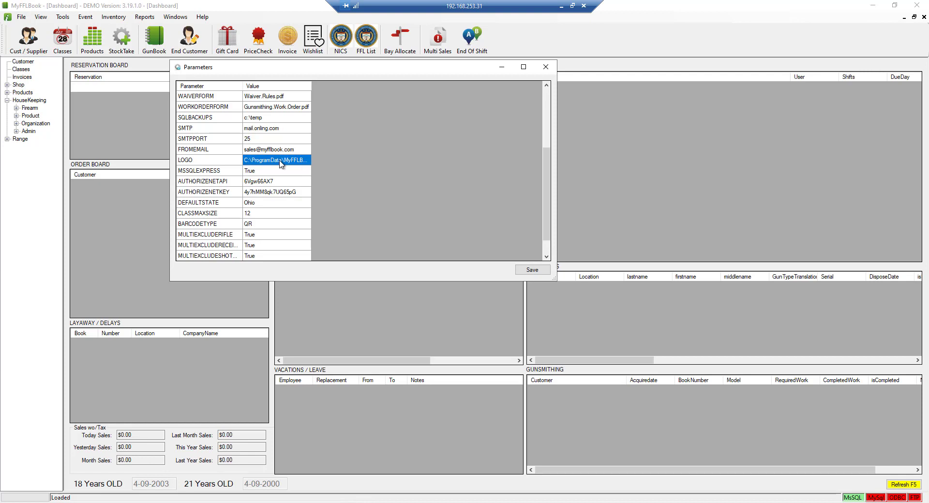
scroll(280, 164, up, 1)
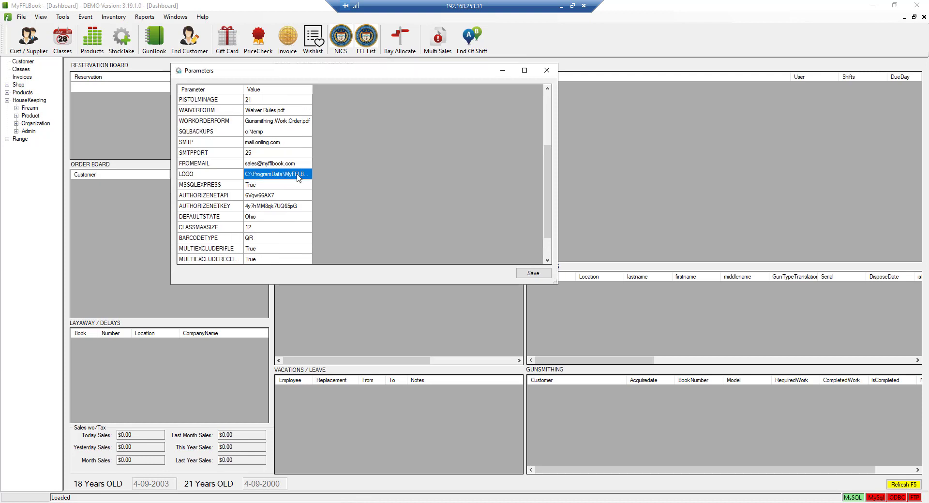